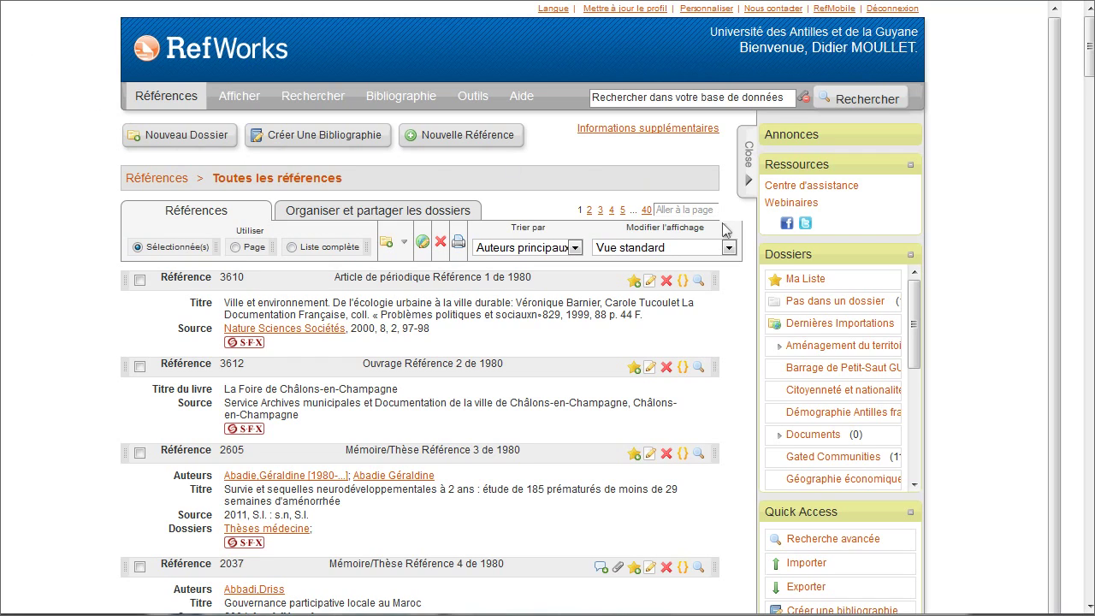
Step: Check which fields the Vancouver style uses for a Rapport in a new reference form, and discard the form
{"action": "left_click", "coordinate": [466, 154]}
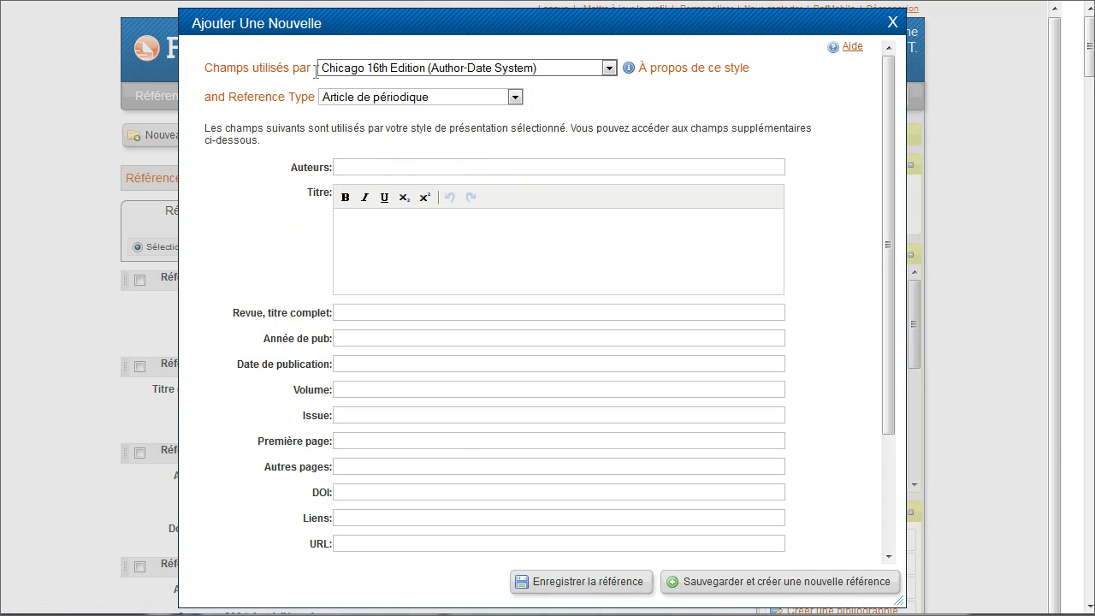
{"action": "left_click", "coordinate": [610, 68]}
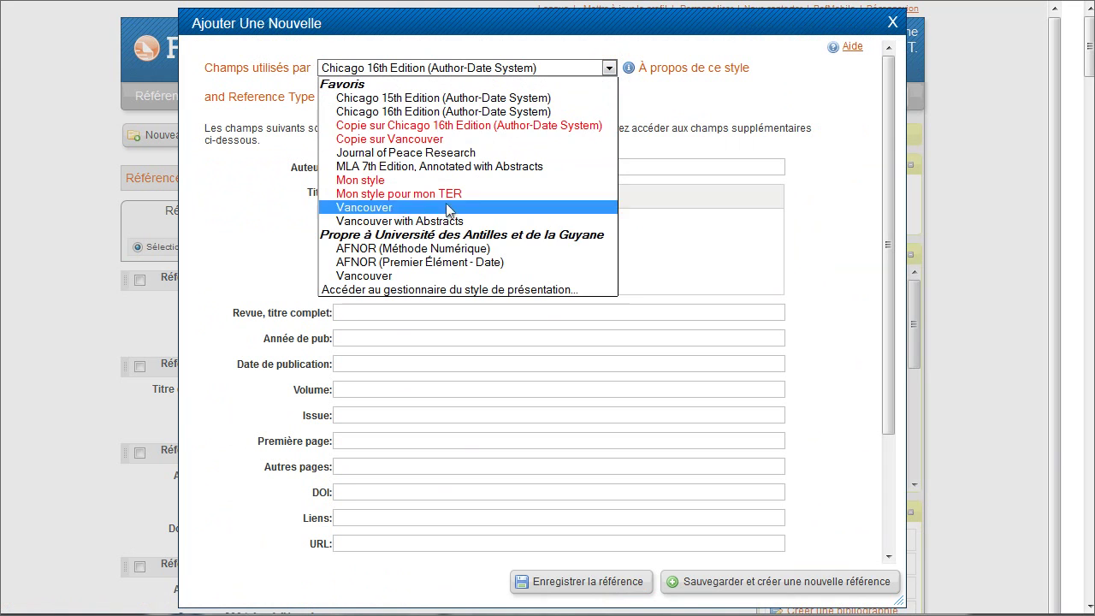
{"action": "left_click", "coordinate": [432, 208]}
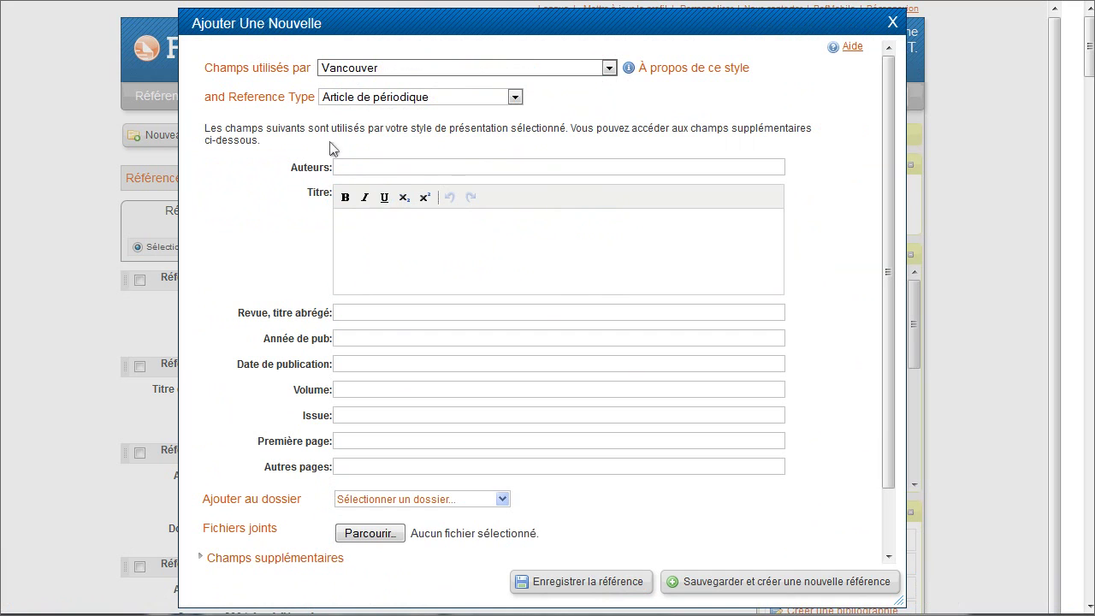
{"action": "left_click", "coordinate": [514, 98]}
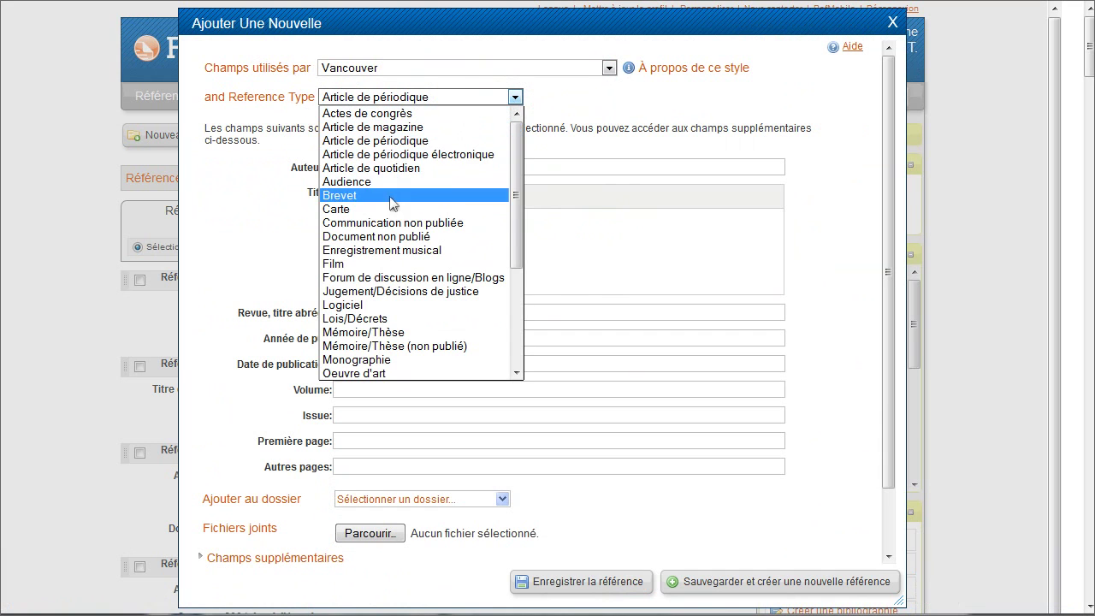
{"action": "scroll", "coordinate": [390, 282], "scroll_direction": "down", "scroll_amount": 4}
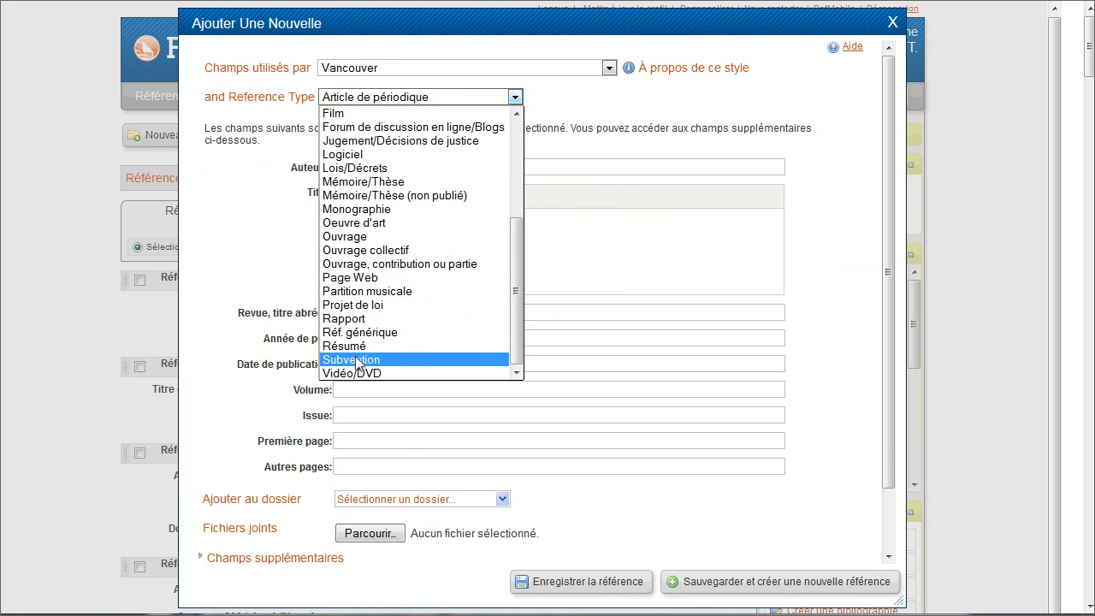
{"action": "left_click", "coordinate": [370, 322]}
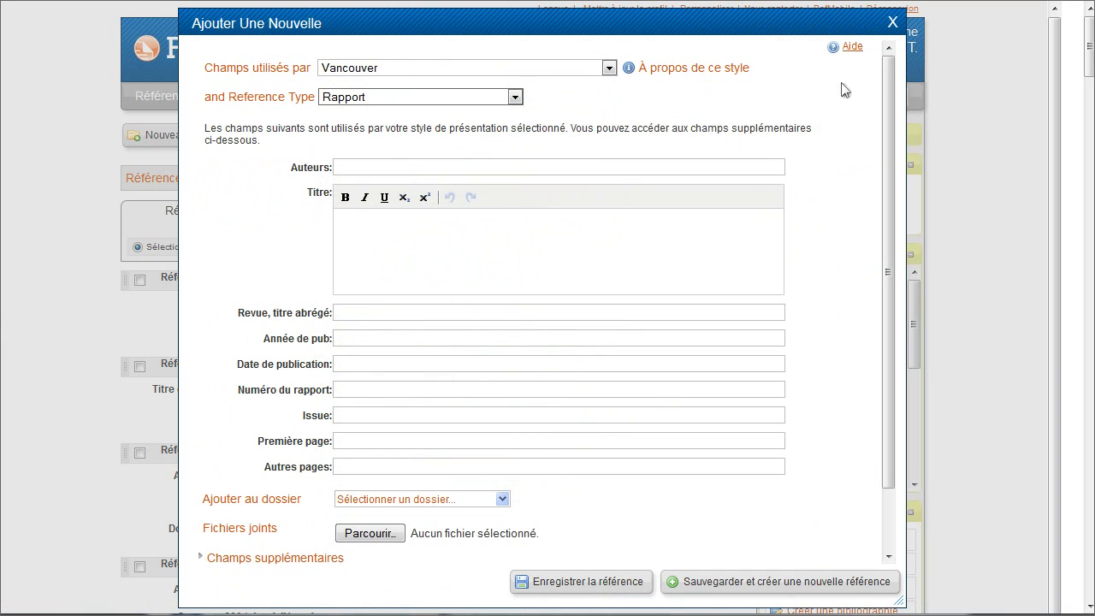
{"action": "left_click", "coordinate": [893, 23]}
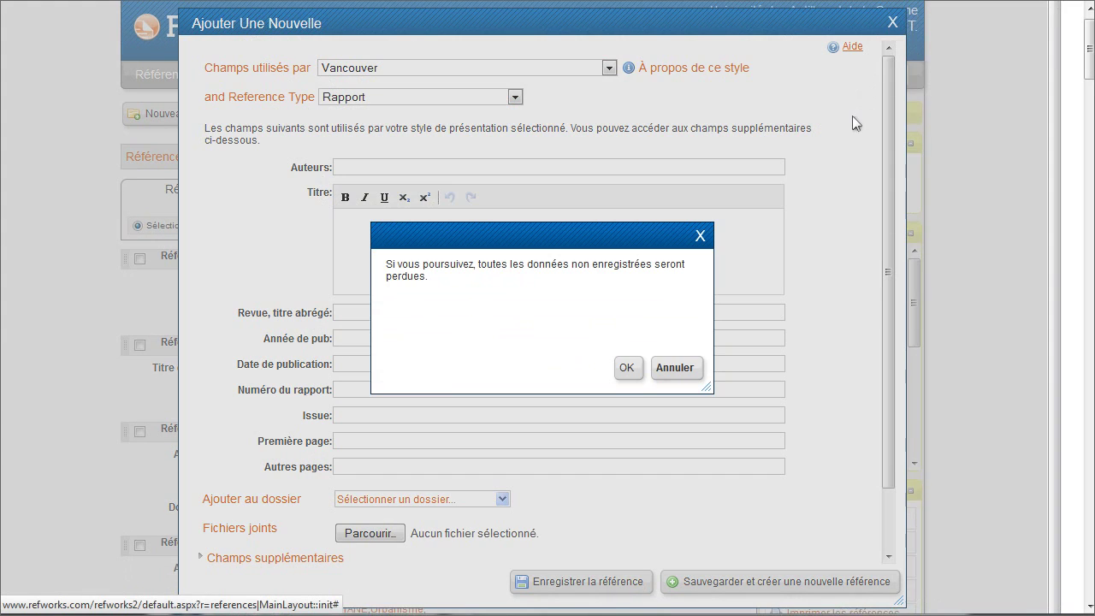
{"action": "left_click", "coordinate": [624, 368]}
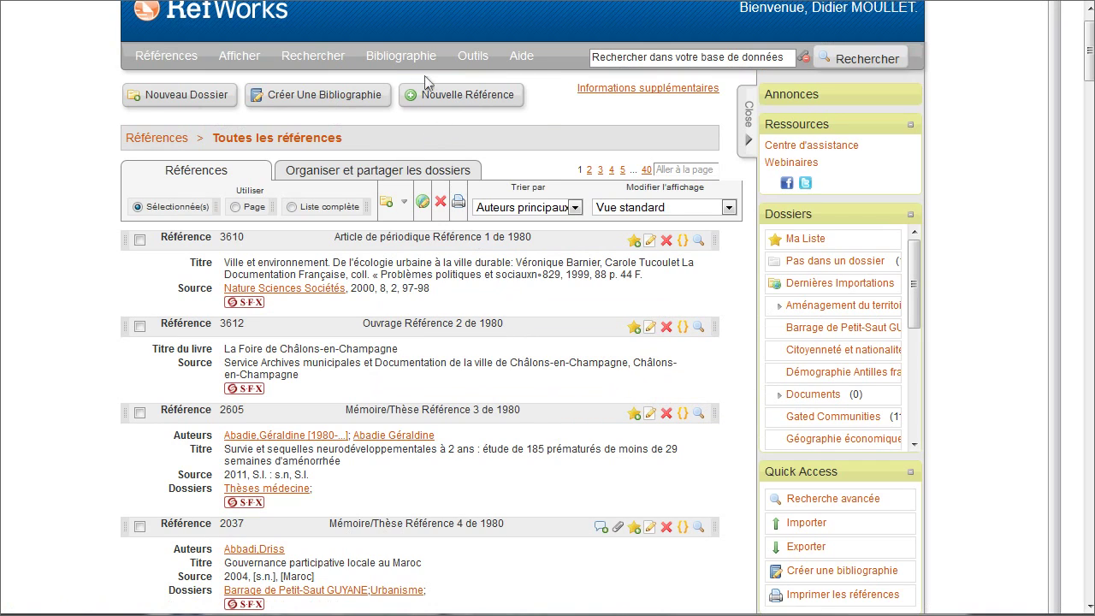
Step: Open the output style editor and select the Vancouver style
{"action": "left_click", "coordinate": [396, 57]}
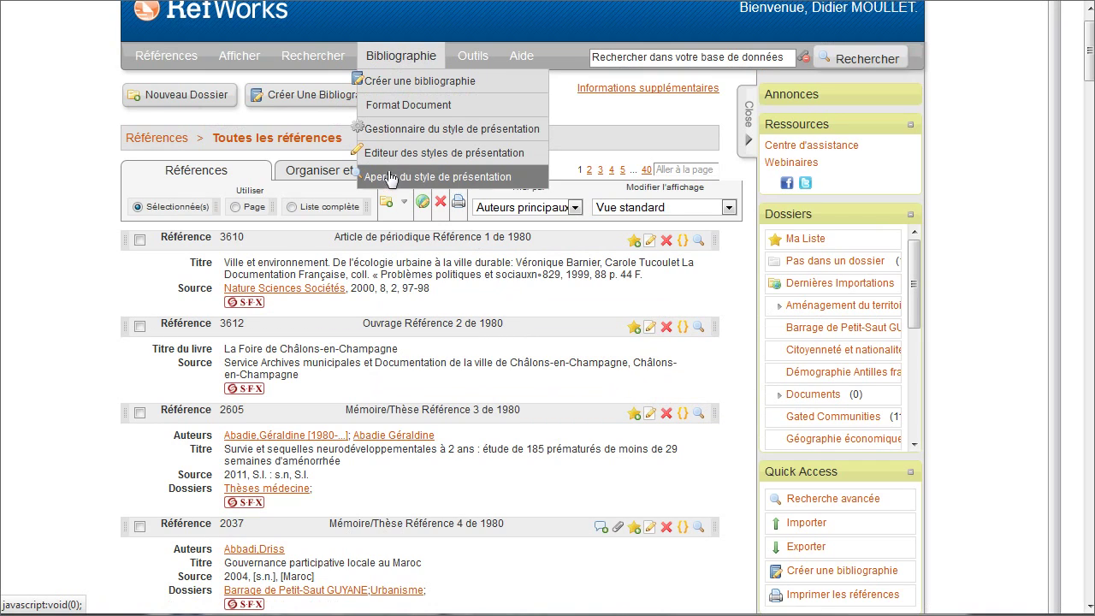
{"action": "left_click", "coordinate": [410, 154]}
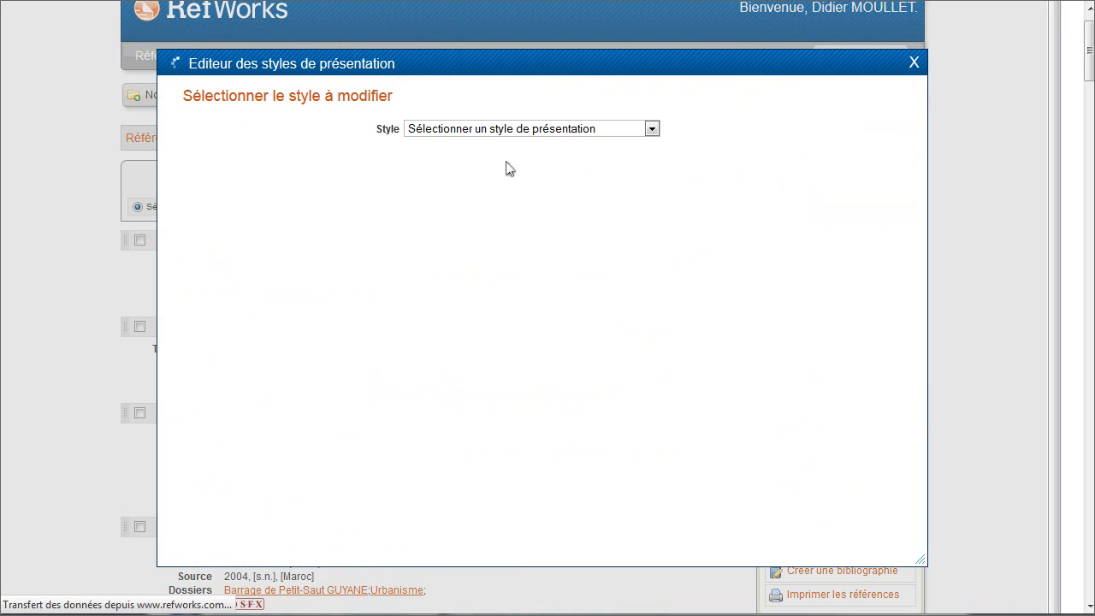
{"action": "left_click", "coordinate": [652, 128]}
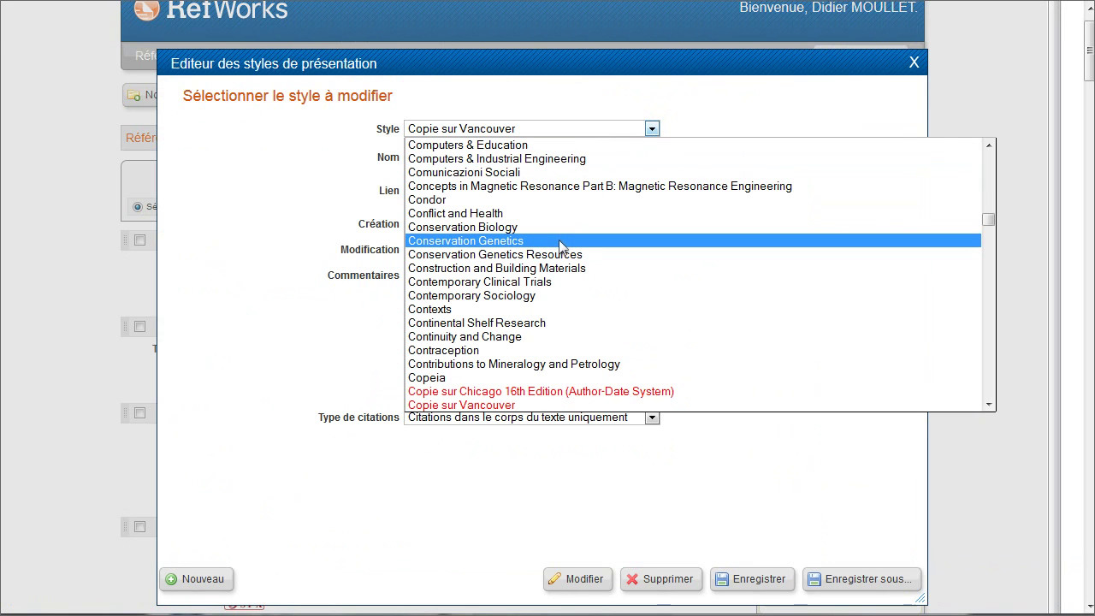
{"action": "key", "text": "v"}
{"action": "scroll", "coordinate": [480, 376], "scroll_direction": "down", "scroll_amount": 3}
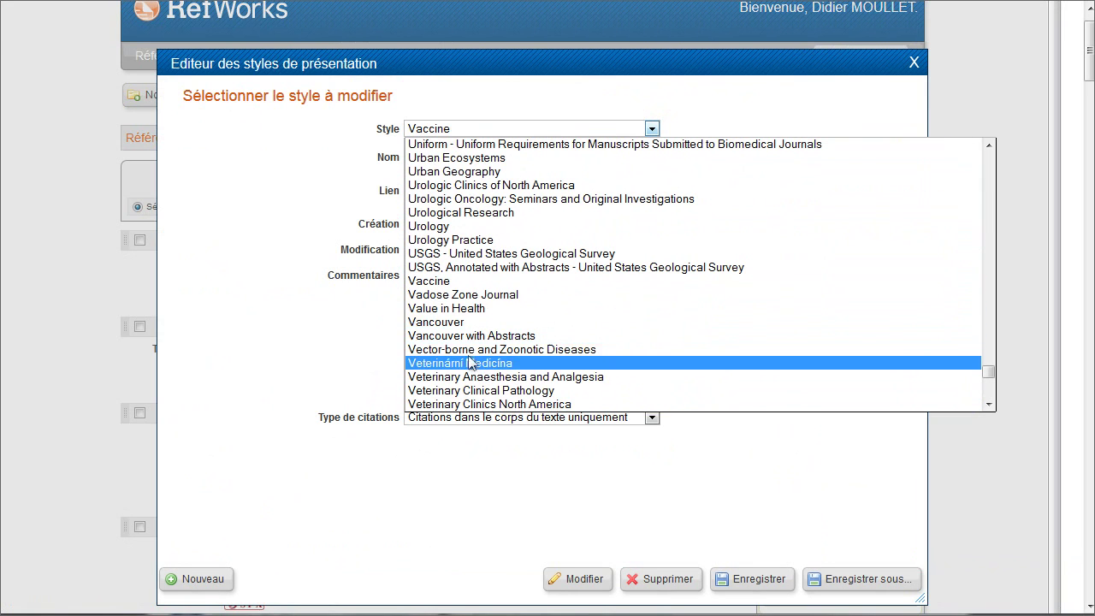
{"action": "left_click", "coordinate": [468, 322]}
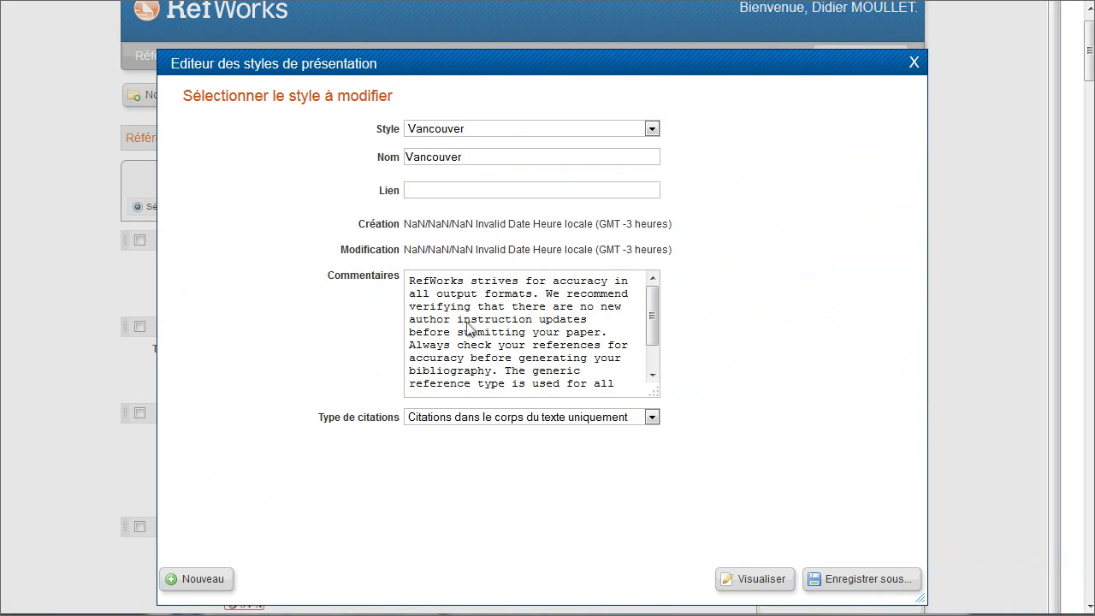
Step: Save a copy of the Vancouver style under the name Vancouver 2
{"action": "left_click", "coordinate": [860, 589]}
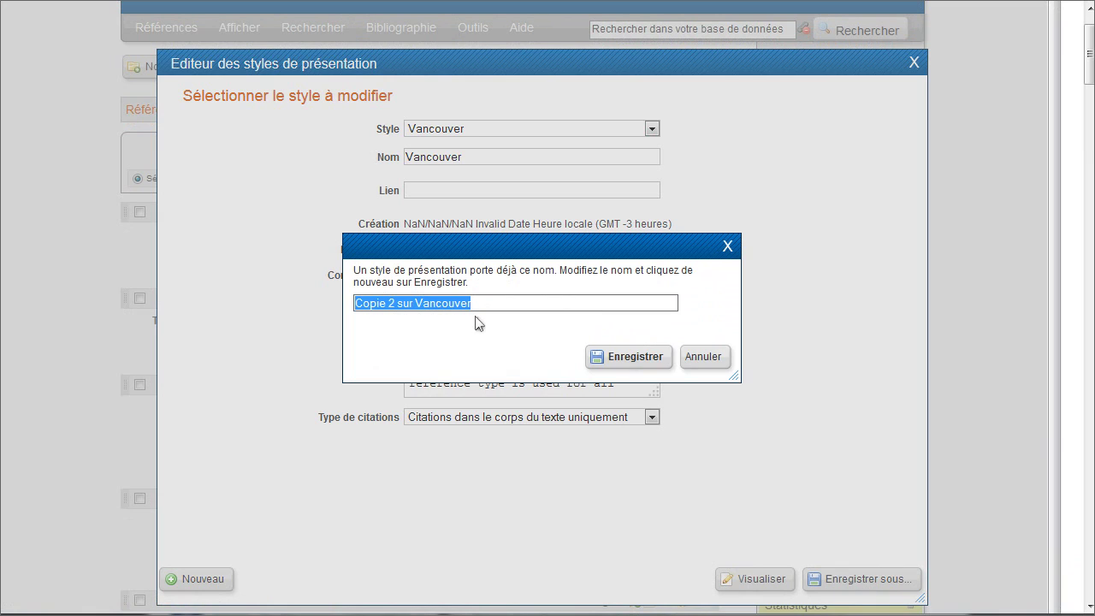
{"action": "left_click", "coordinate": [638, 364]}
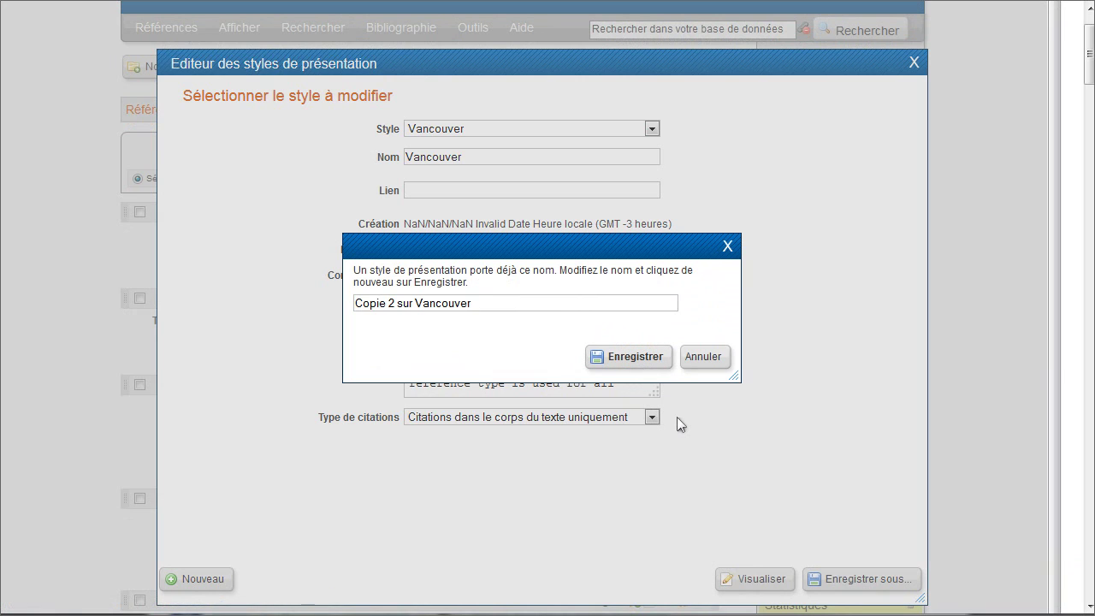
{"action": "left_click", "coordinate": [462, 302]}
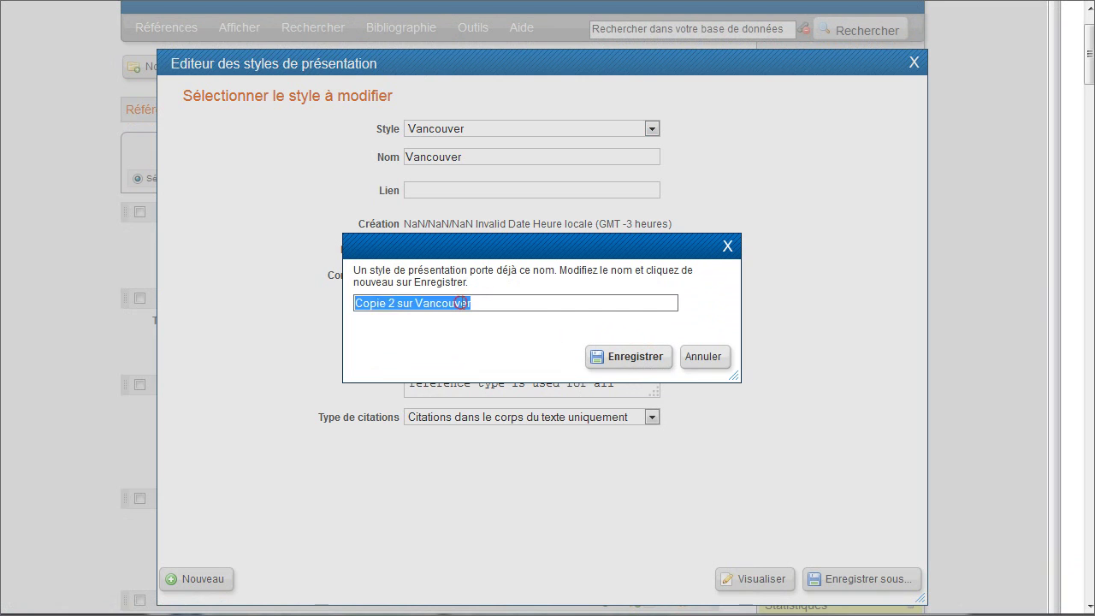
{"action": "left_click", "coordinate": [471, 303]}
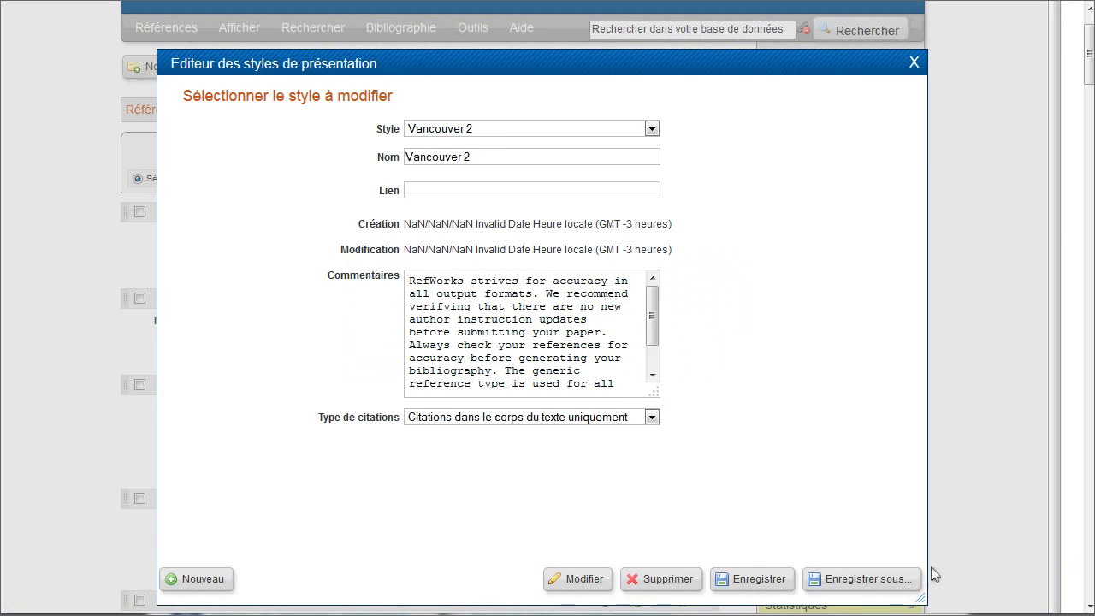
Step: Open the Vancouver 2 style for modification and review the field order of the Rapport and Réf. générique reference types
{"action": "left_click", "coordinate": [573, 585]}
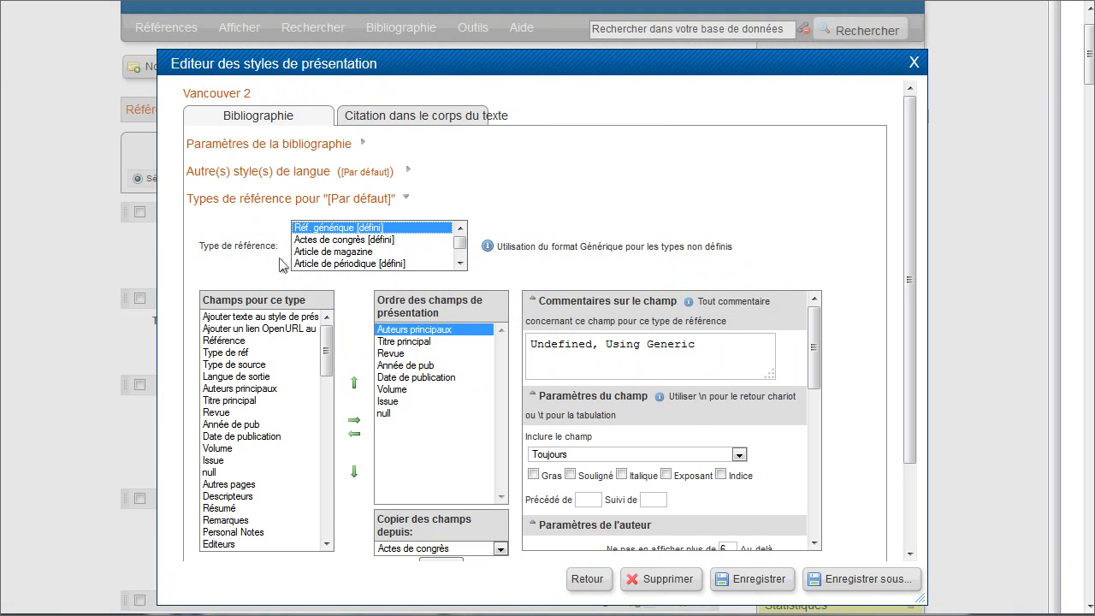
{"action": "left_click_drag", "start_coordinate": [458, 244], "coordinate": [459, 261]}
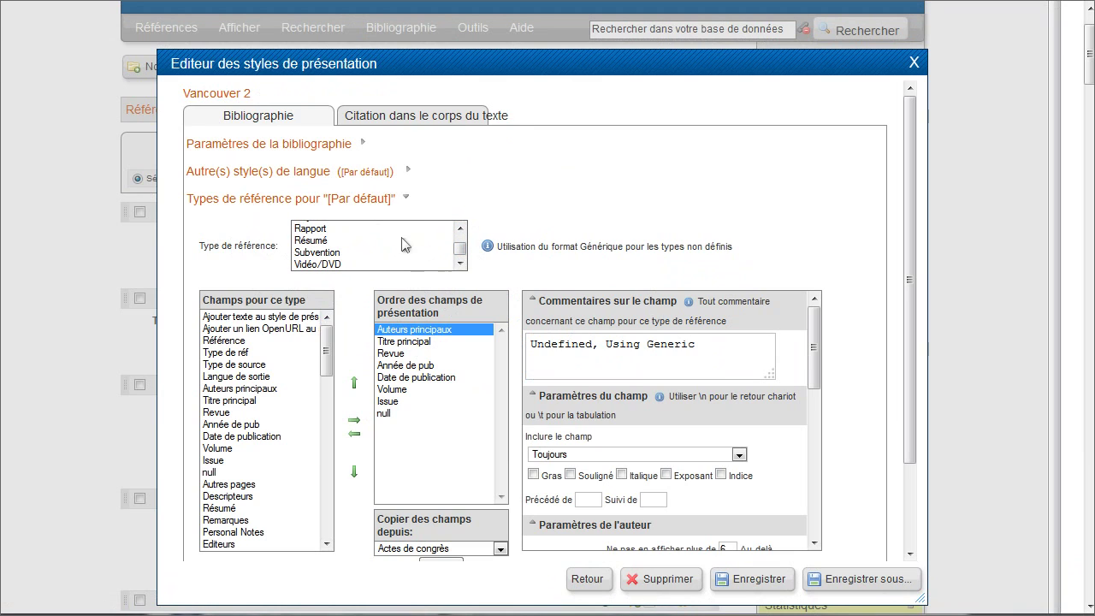
{"action": "left_click", "coordinate": [385, 232]}
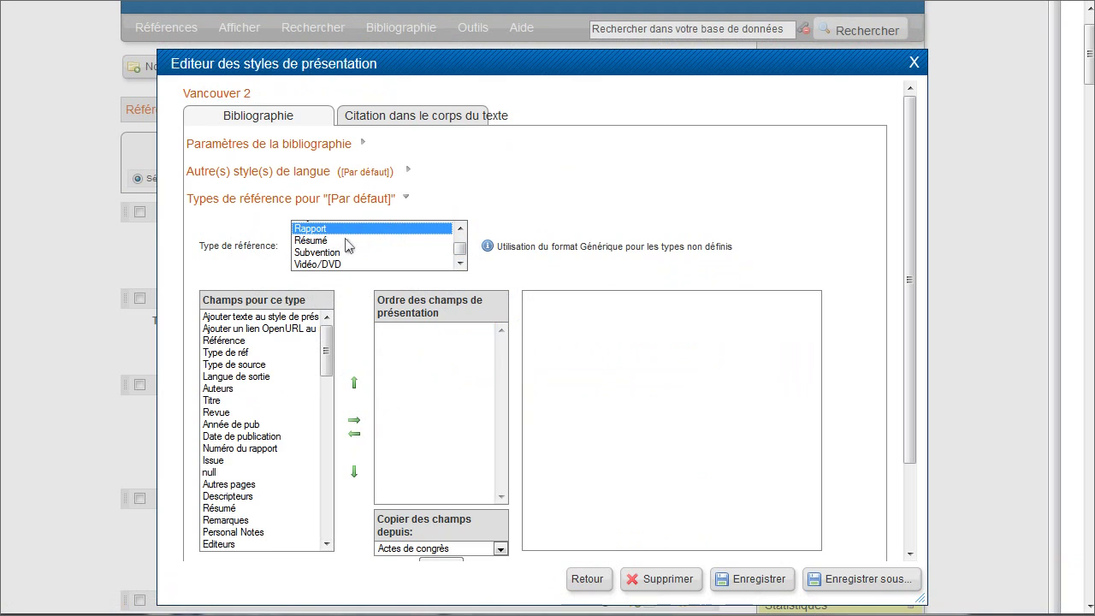
{"action": "left_click_drag", "start_coordinate": [459, 254], "coordinate": [460, 243]}
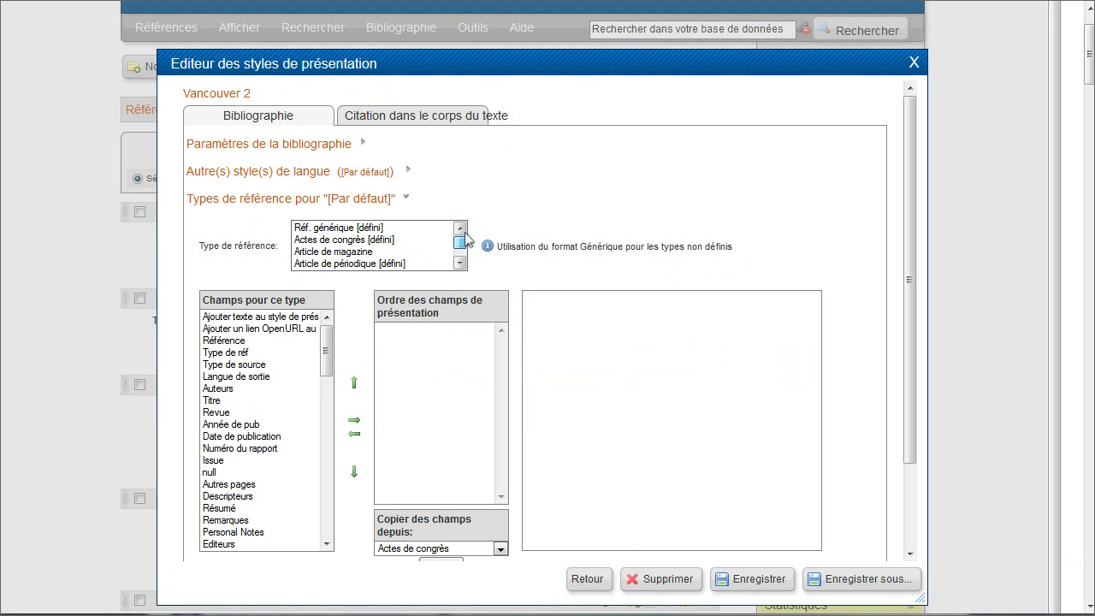
{"action": "left_click", "coordinate": [389, 230]}
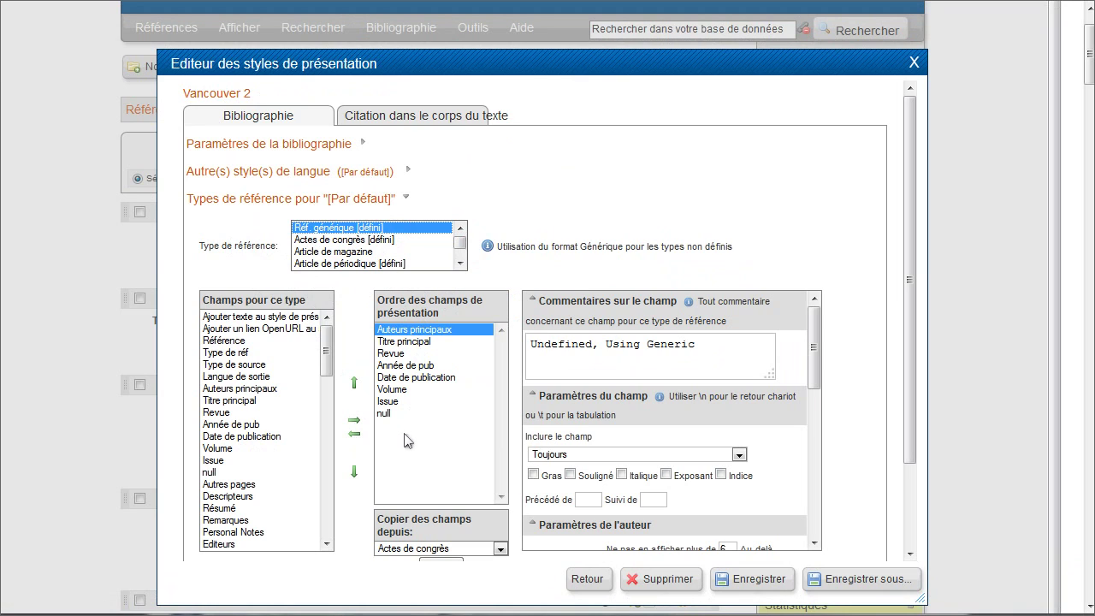
Step: Copy the output fields of Réf. générique into the Rapport reference type
{"action": "left_click_drag", "start_coordinate": [459, 243], "coordinate": [463, 266]}
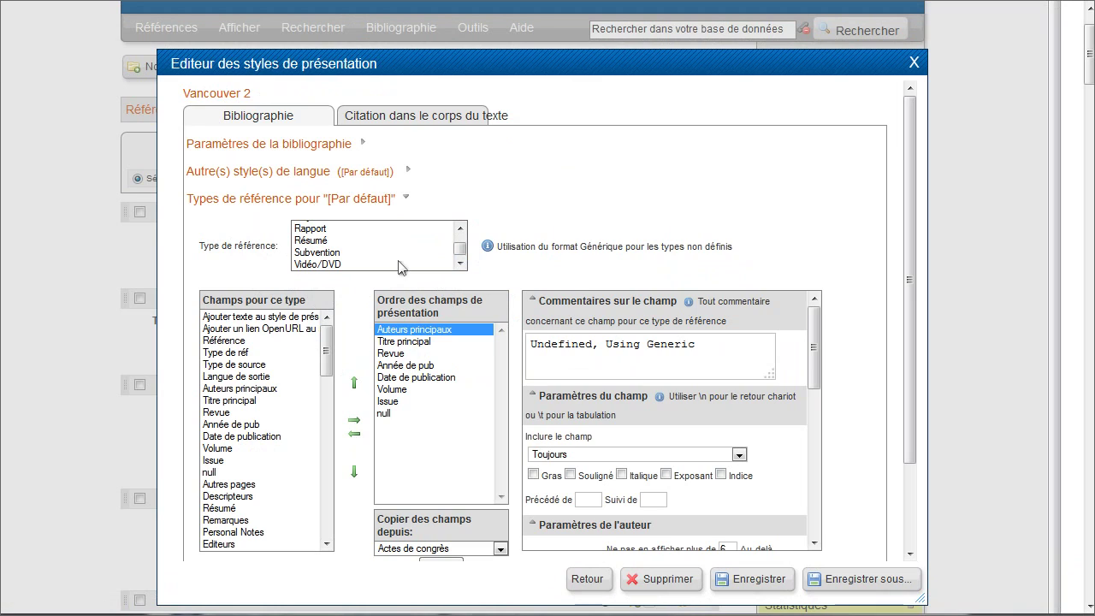
{"action": "left_click", "coordinate": [316, 233]}
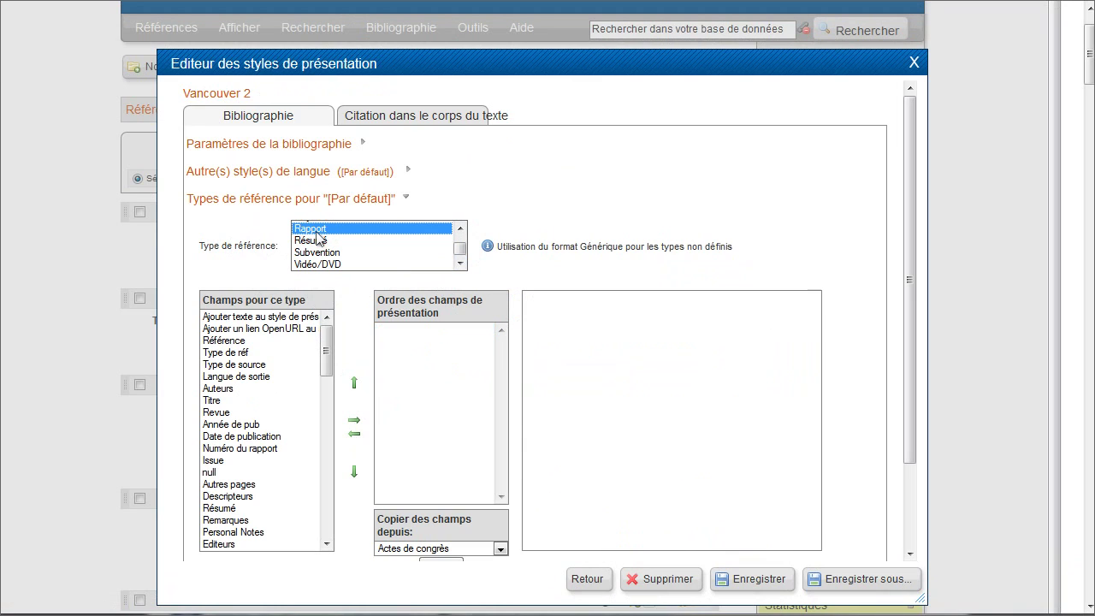
{"action": "left_click", "coordinate": [501, 549]}
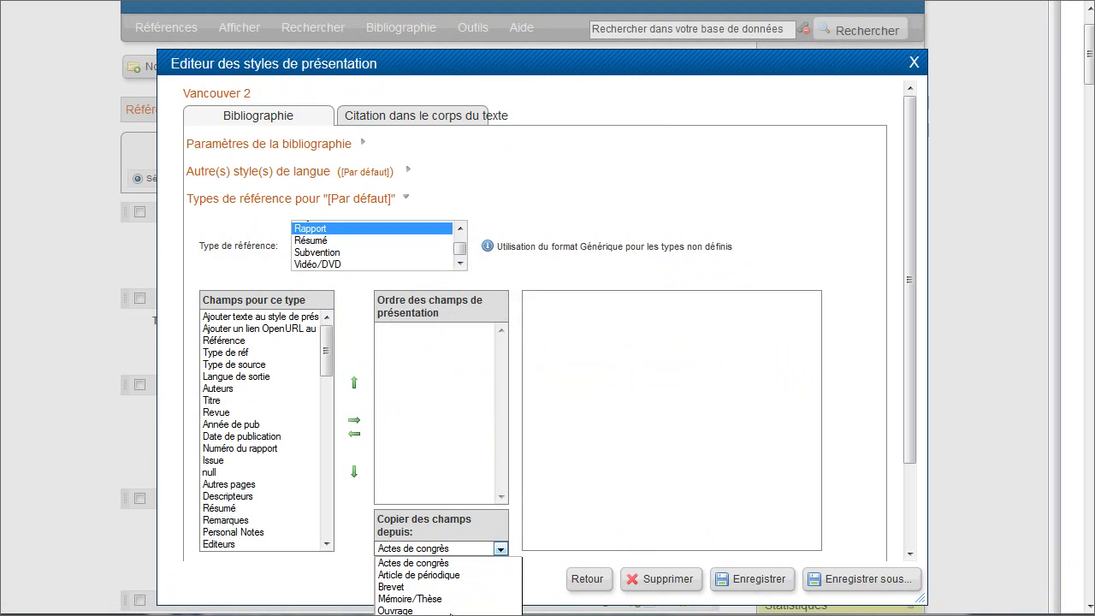
{"action": "left_click", "coordinate": [451, 611]}
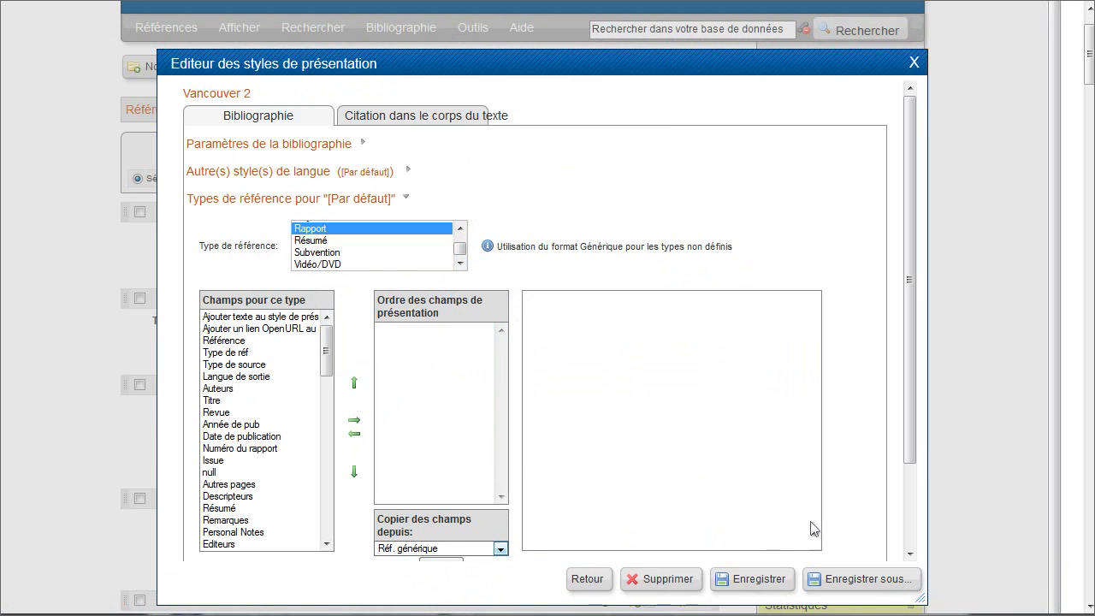
{"action": "scroll", "coordinate": [909, 332], "scroll_direction": "down", "scroll_amount": 1}
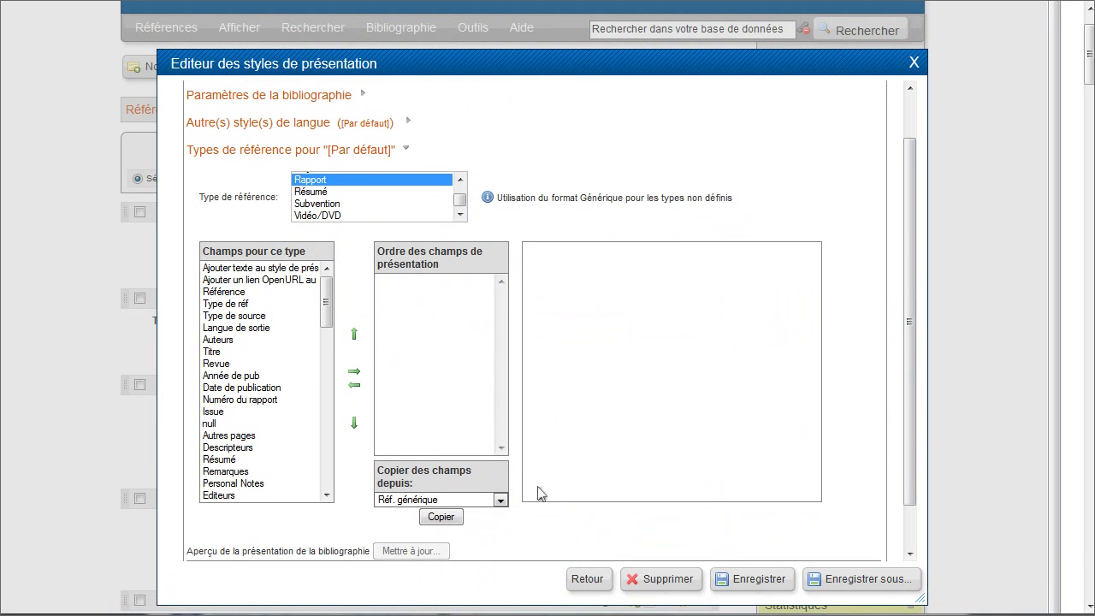
{"action": "left_click", "coordinate": [442, 518]}
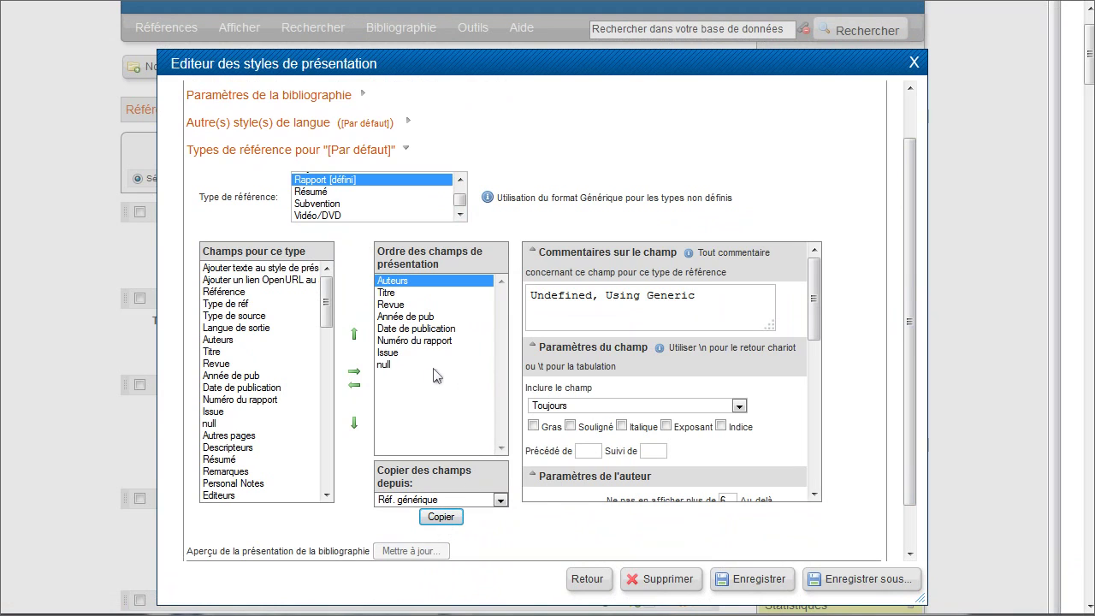
Step: Remove the null field from the Rapport type's output field order
{"action": "left_click", "coordinate": [390, 364]}
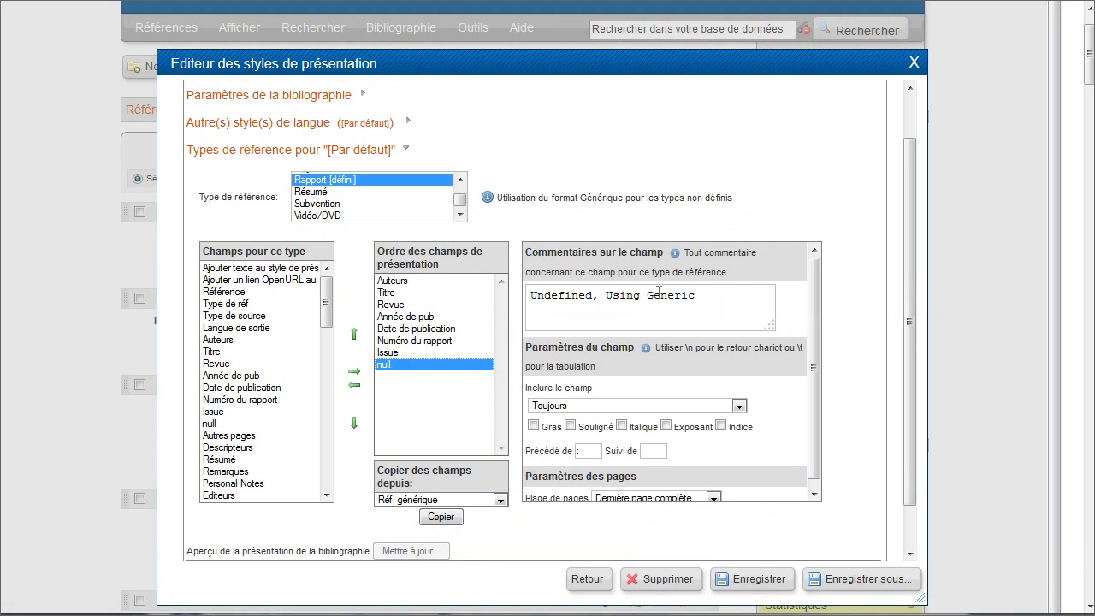
{"action": "scroll", "coordinate": [808, 343], "scroll_direction": "down", "scroll_amount": 1}
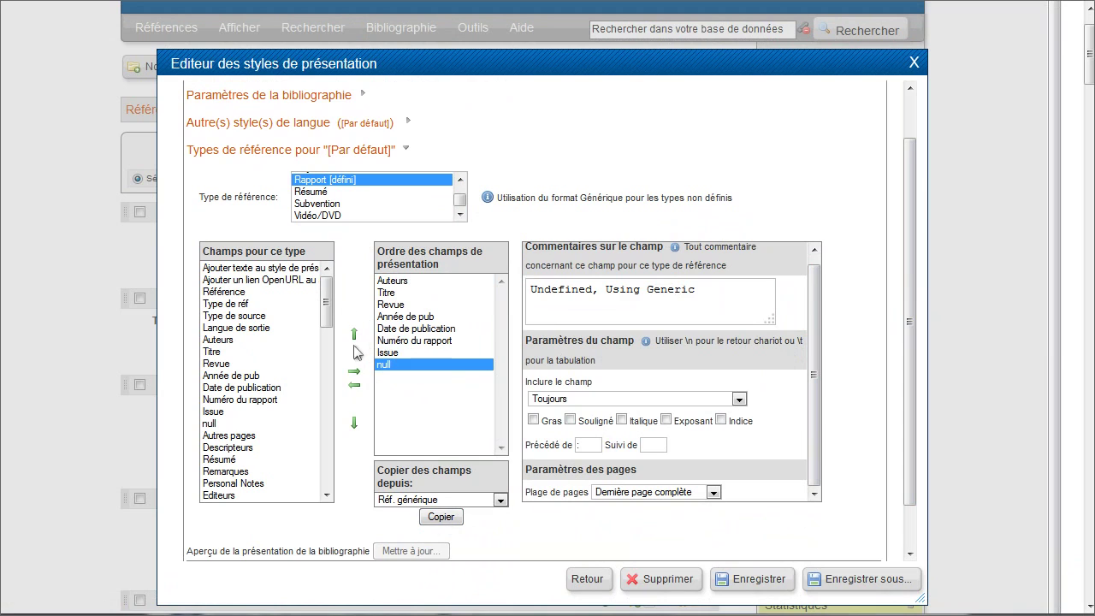
{"action": "left_click", "coordinate": [356, 389]}
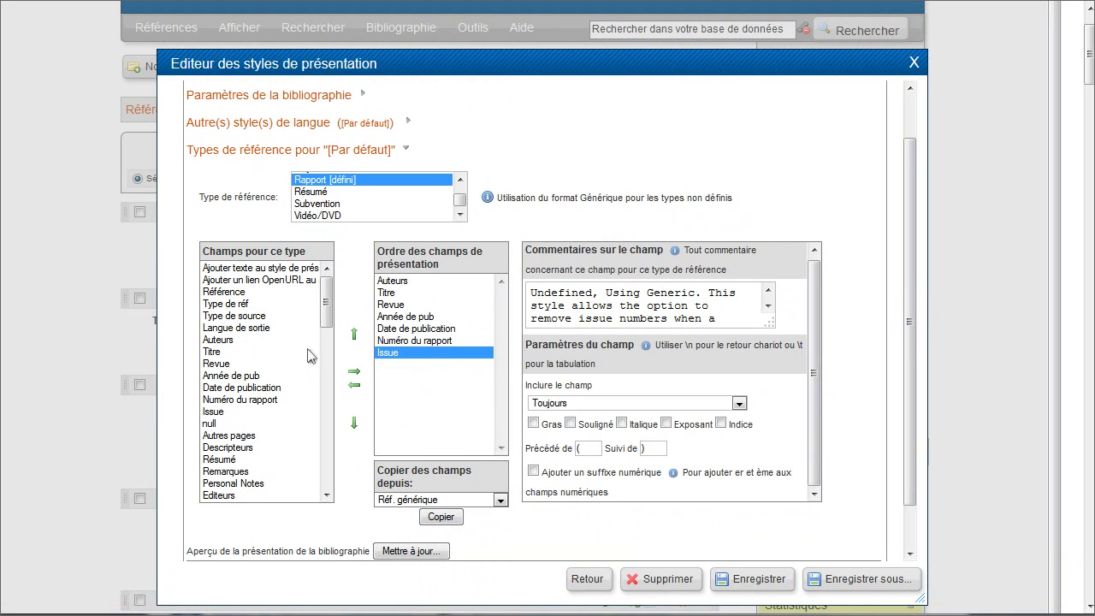
Step: Add the URL field after Issue in the Rapport type's output order and update the bibliography preview
{"action": "left_click_drag", "start_coordinate": [325, 312], "coordinate": [323, 479]}
{"action": "left_click", "coordinate": [211, 388]}
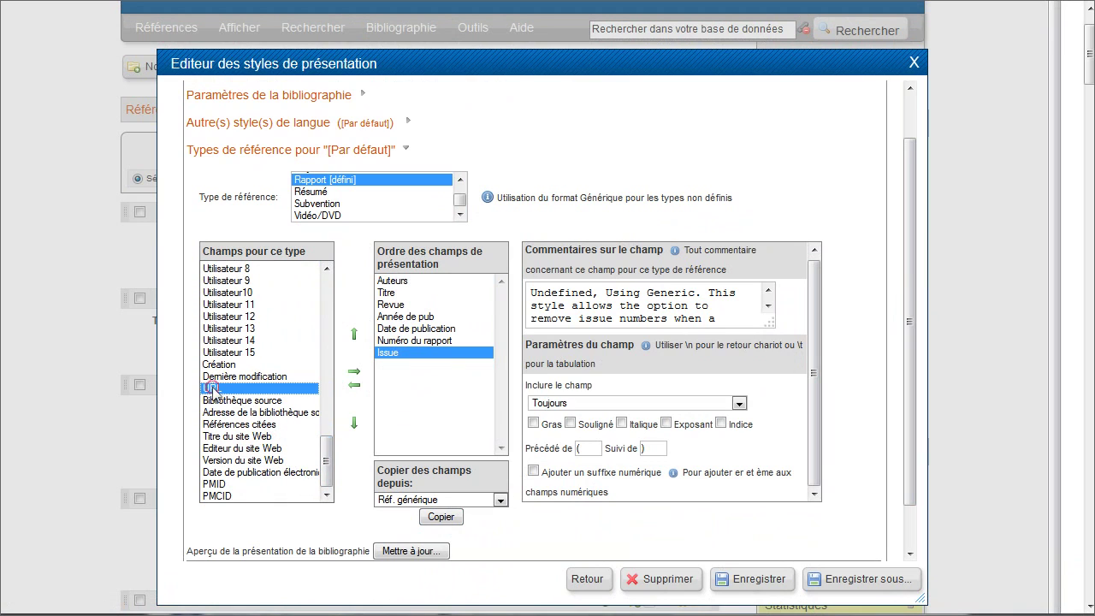
{"action": "left_click", "coordinate": [354, 370]}
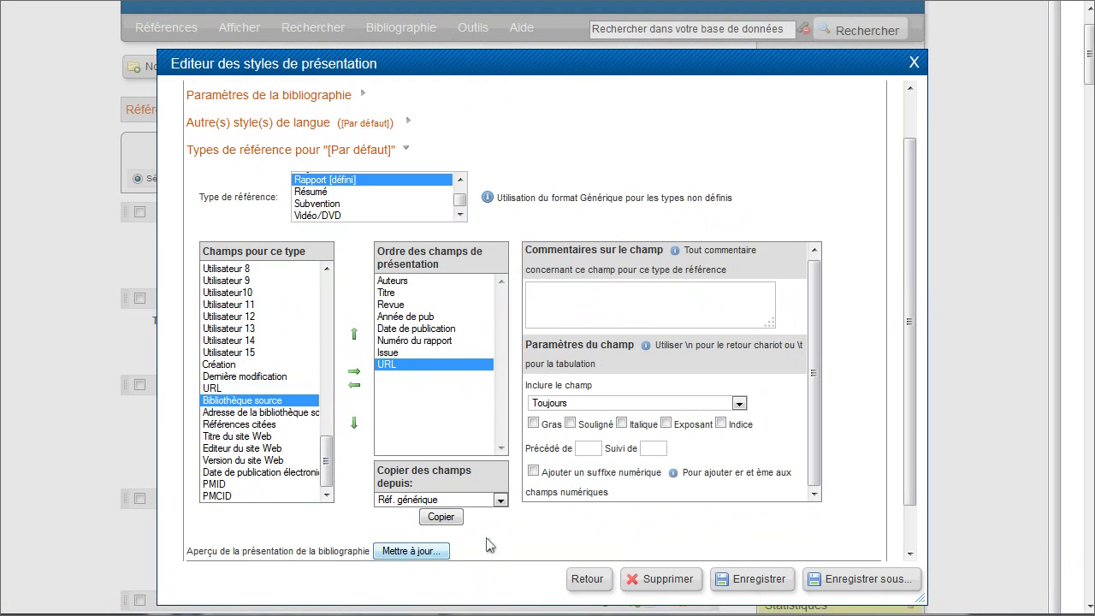
{"action": "scroll", "coordinate": [909, 322], "scroll_direction": "down", "scroll_amount": 1}
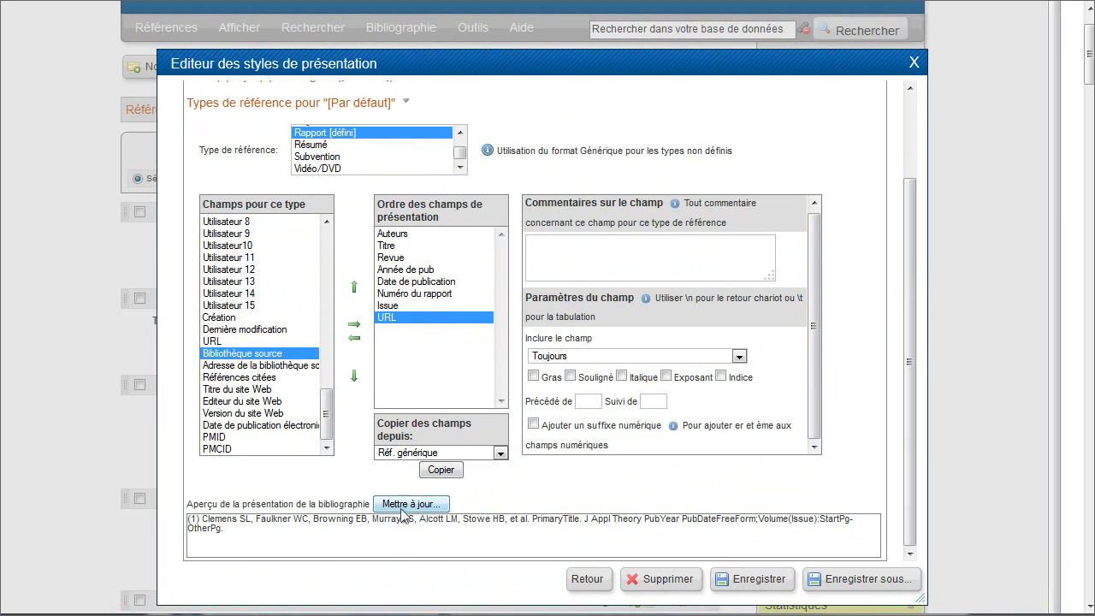
{"action": "left_click", "coordinate": [410, 507]}
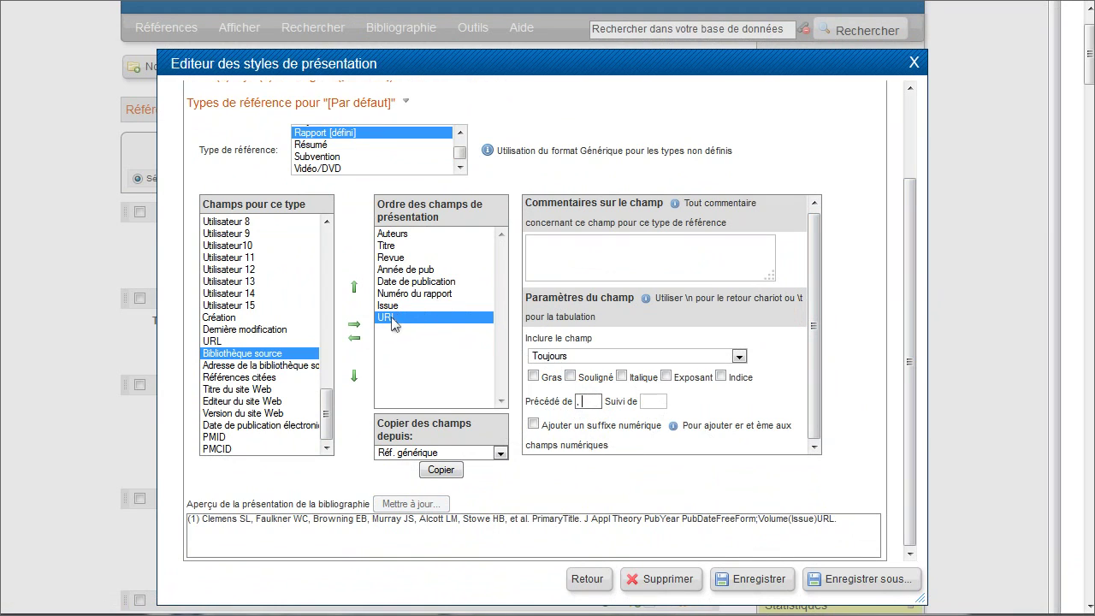
Step: Refresh the bibliography preview with the comma preceding the URL field, and save the Vancouver 2 style before closing the editor
{"action": "left_click", "coordinate": [433, 508]}
{"action": "left_click", "coordinate": [434, 506]}
{"action": "left_click", "coordinate": [745, 579]}
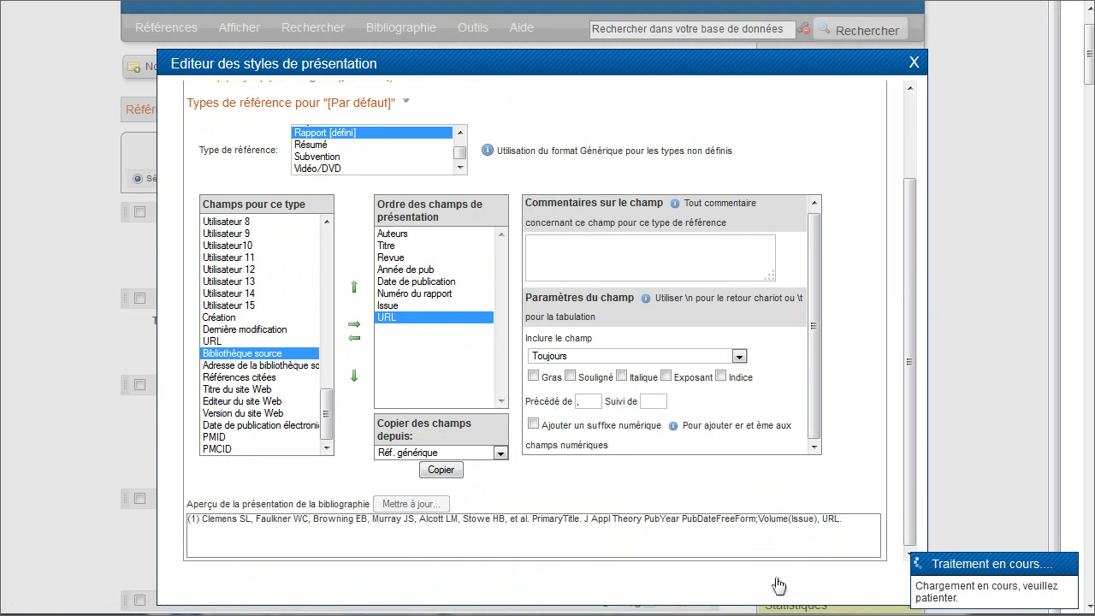
{"action": "left_click", "coordinate": [914, 65]}
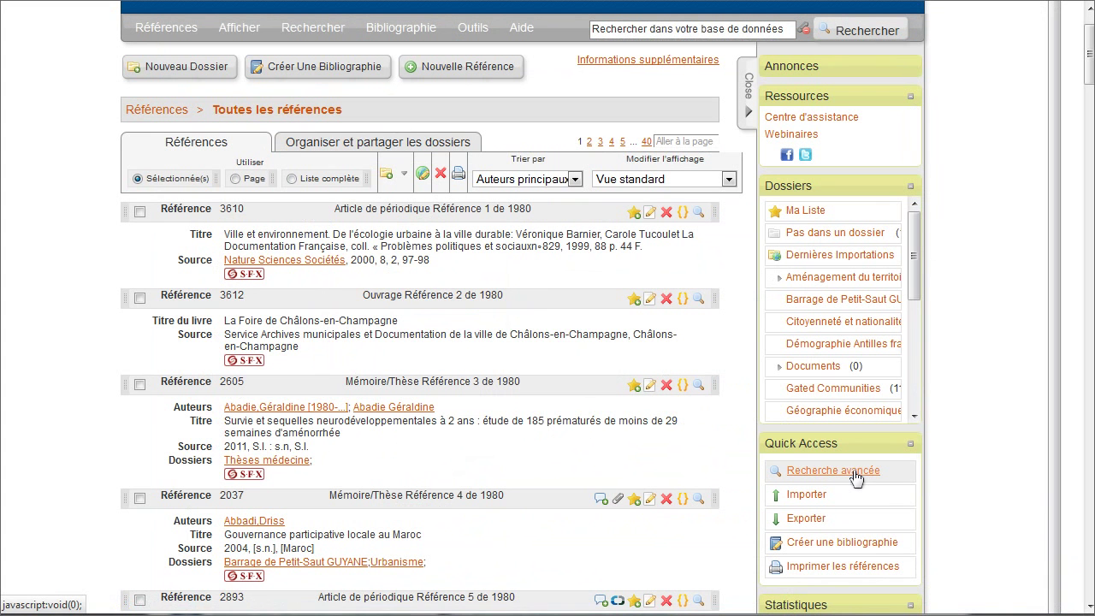
Step: Start a new reference using the Vancouver 2 style's fields and the Rapport reference type, and select its URL field
{"action": "left_click", "coordinate": [469, 76]}
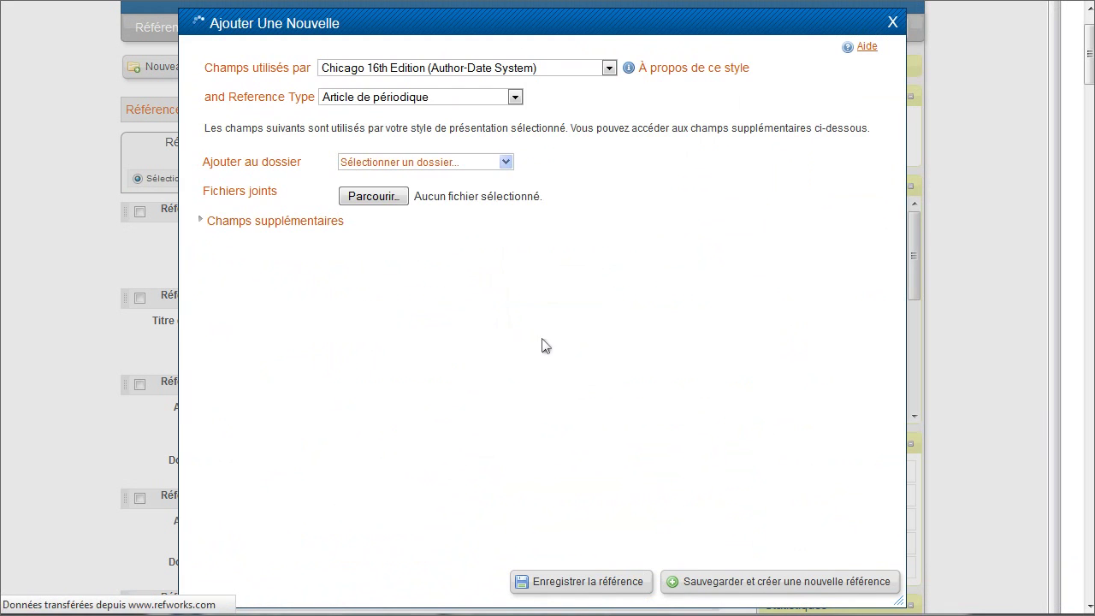
{"action": "left_click", "coordinate": [609, 68]}
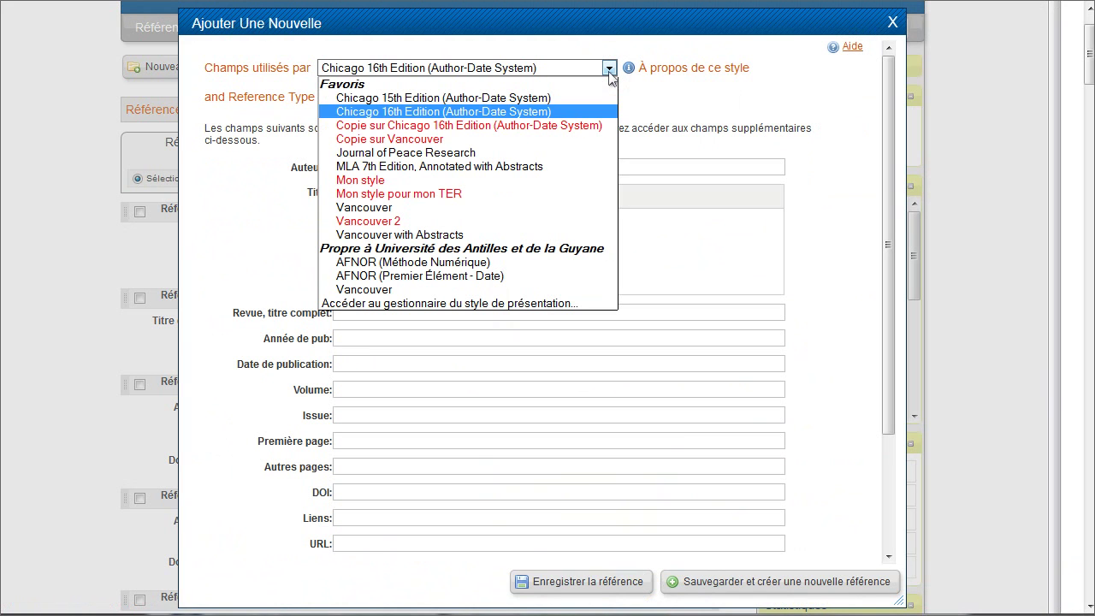
{"action": "left_click", "coordinate": [388, 222]}
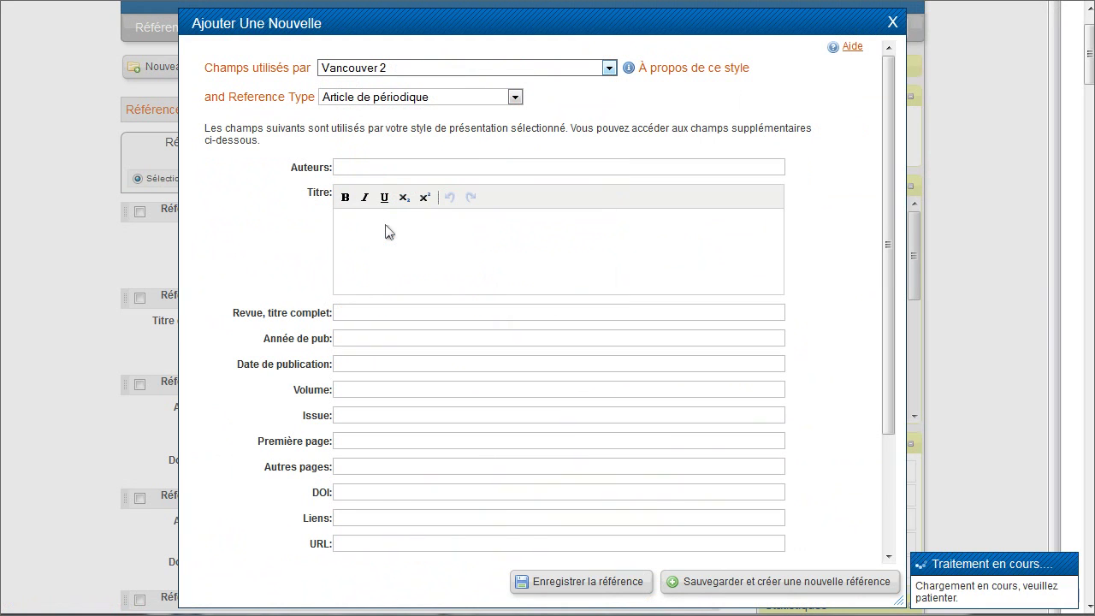
{"action": "left_click", "coordinate": [516, 97]}
{"action": "scroll", "coordinate": [379, 330], "scroll_direction": "down", "scroll_amount": 3}
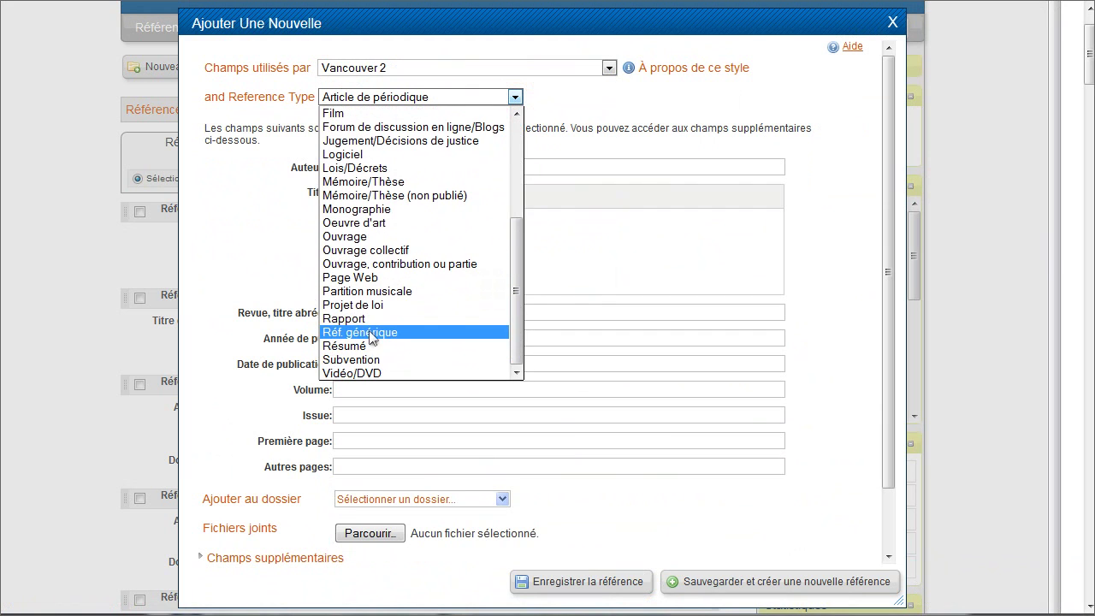
{"action": "left_click", "coordinate": [372, 324]}
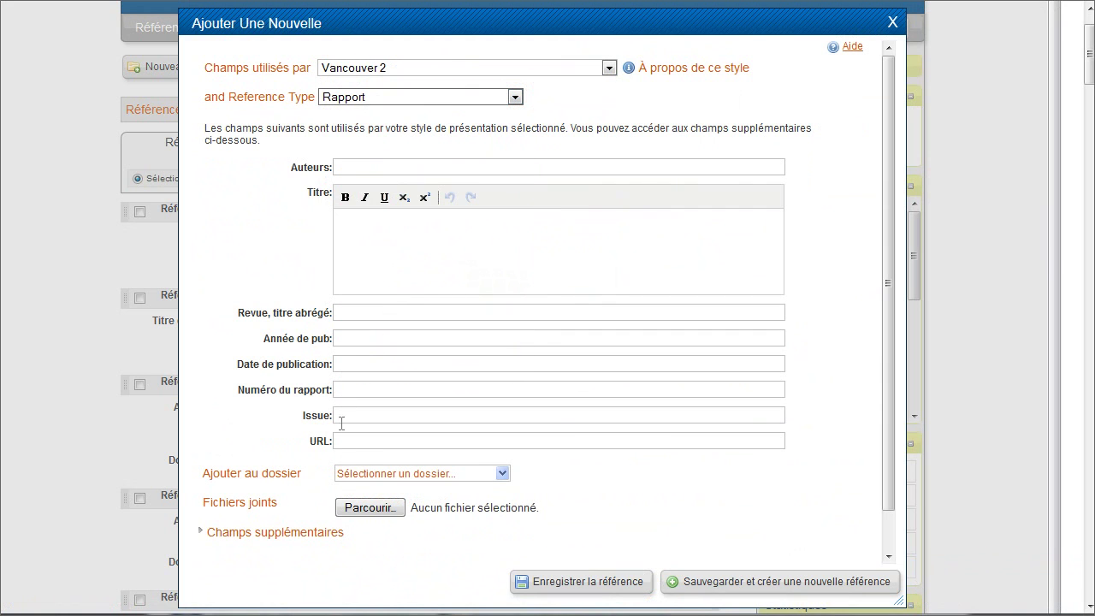
{"action": "left_click", "coordinate": [355, 442]}
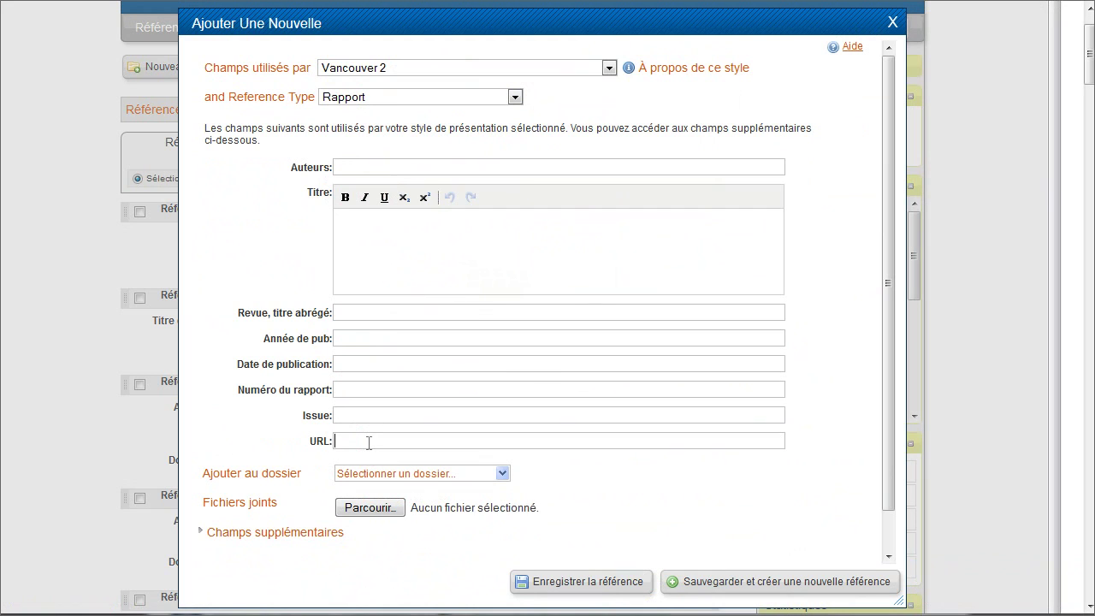